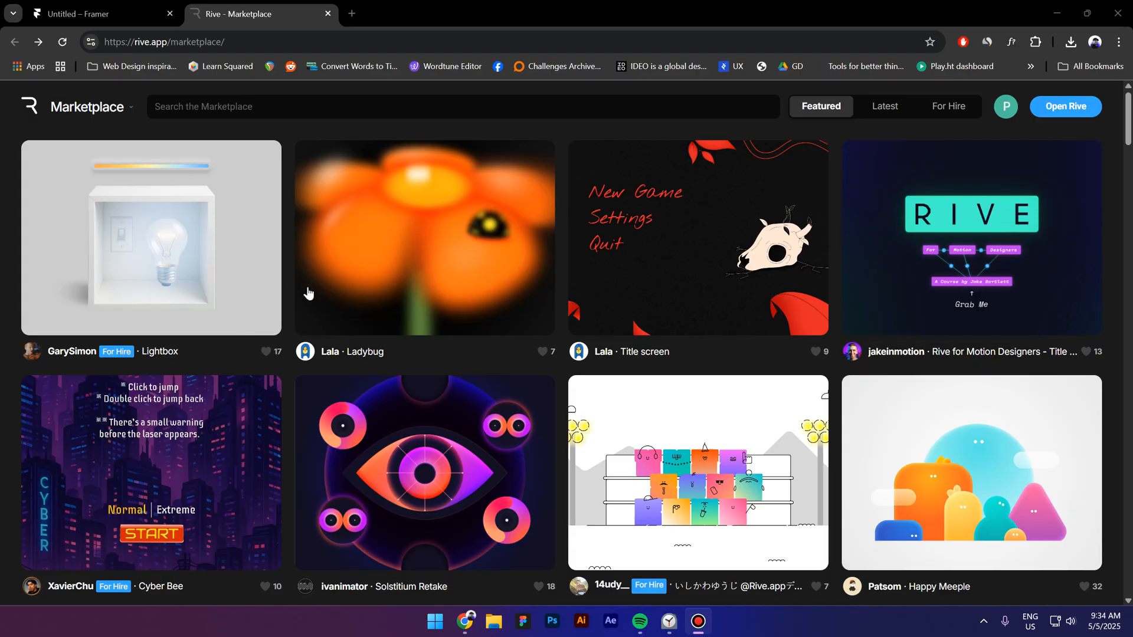
scroll(309, 293, "down", 5)
scroll(354, 310, "down", 5)
scroll(487, 348, "down", 3)
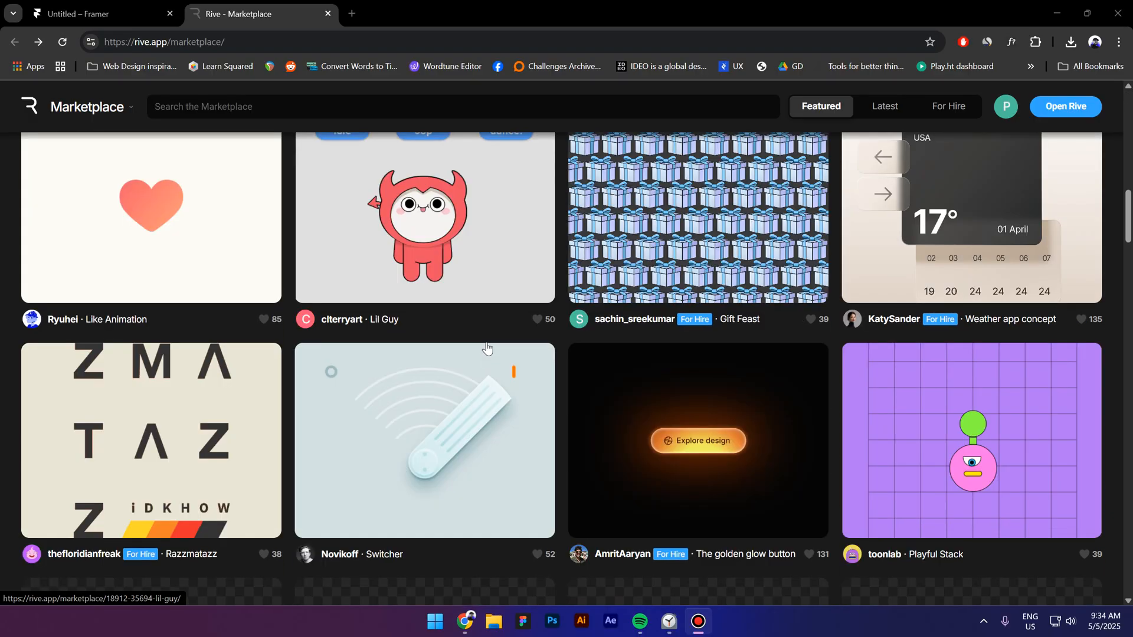
scroll(487, 348, "down", 5)
scroll(442, 332, "down", 4)
scroll(292, 381, "down", 3)
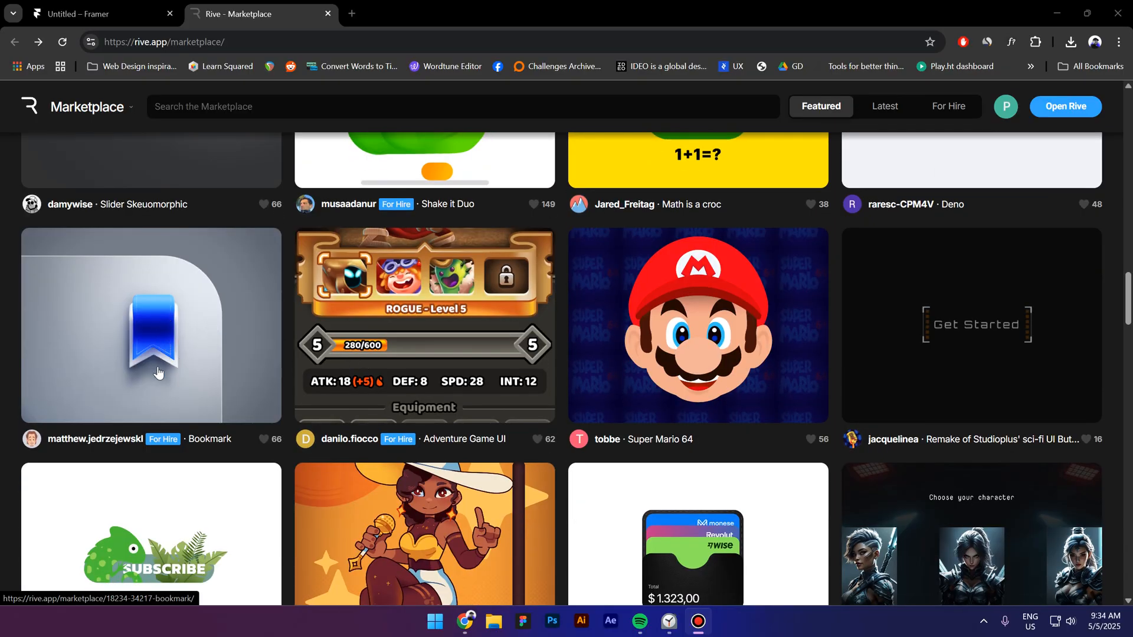
Open the Bookmark card's detail page and start a Remix of it
left_click(177, 354)
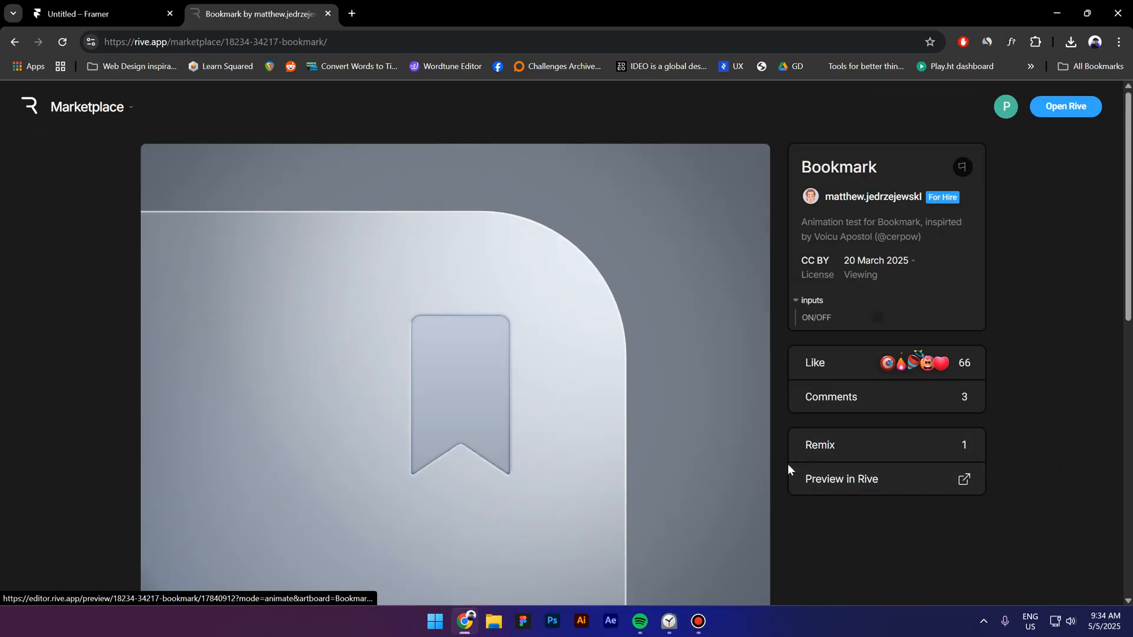
left_click(823, 448)
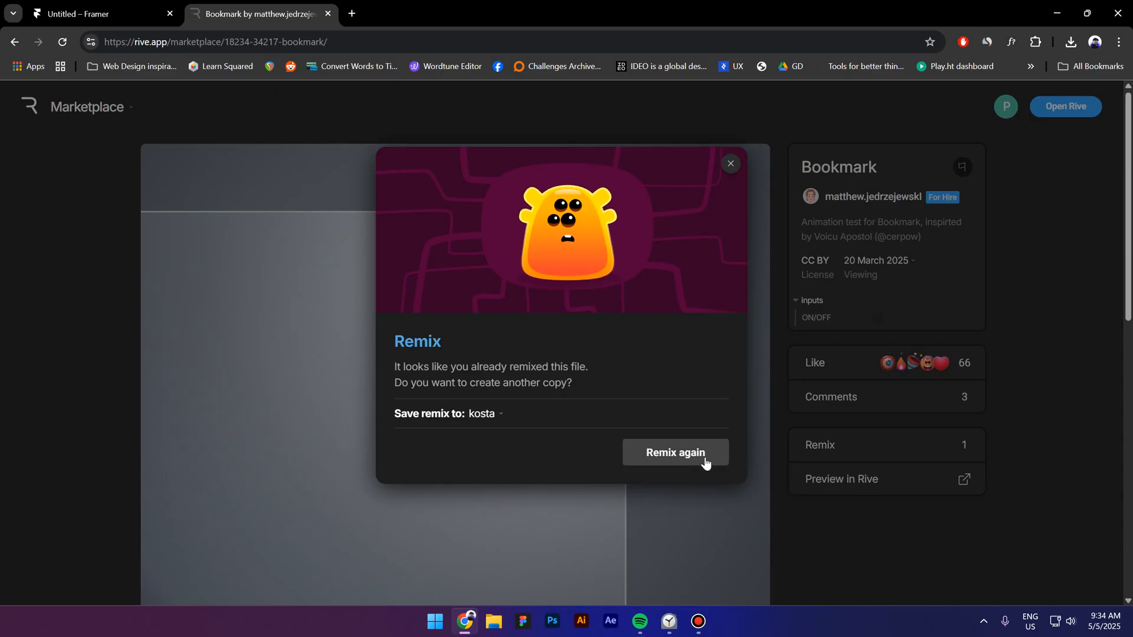
Create the remix copy, then Export for Runtime to download bookmark (2).riv
left_click(661, 456)
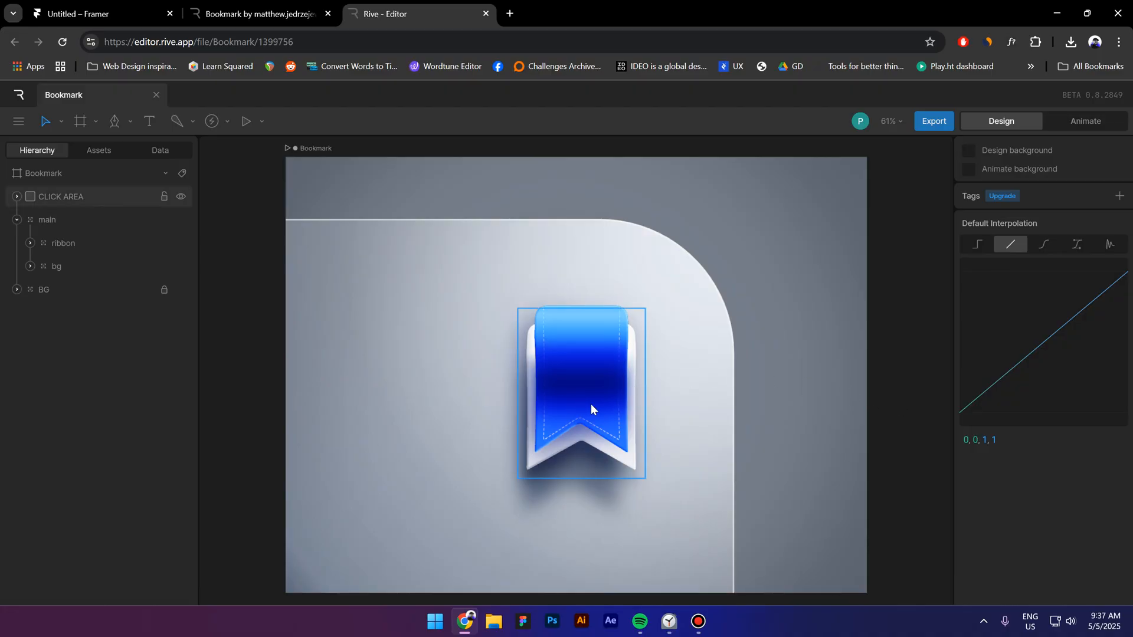
left_click(924, 124)
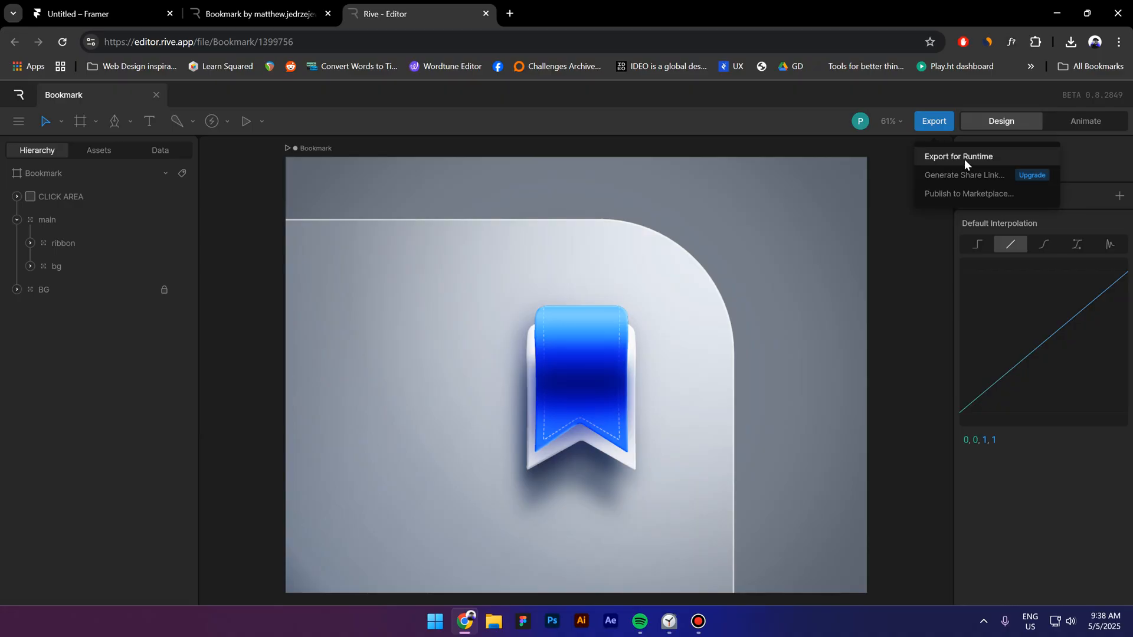
left_click(964, 159)
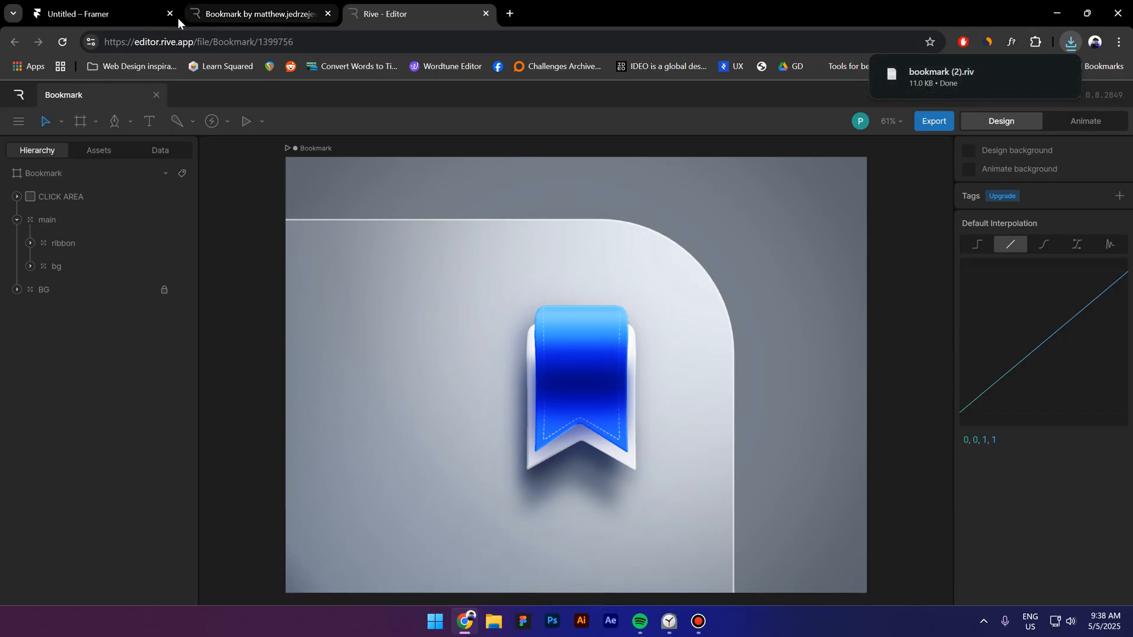
Open the Rive plugin via quick actions and drop bookmark (2).riv into its drop zone
left_click(78, 13)
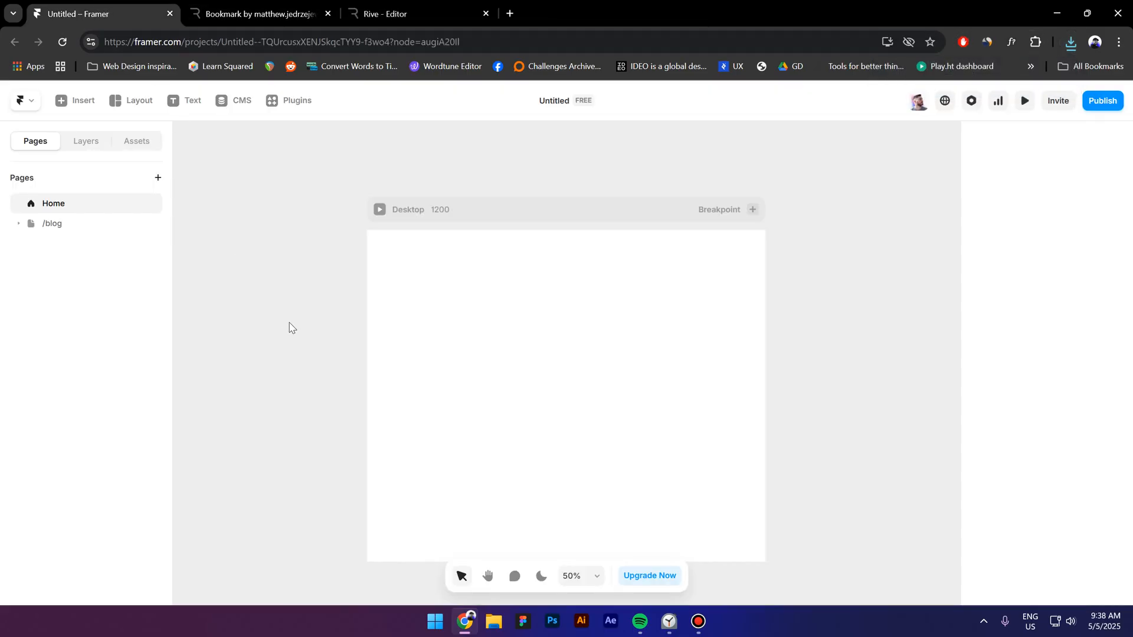
key("ctrl+k")
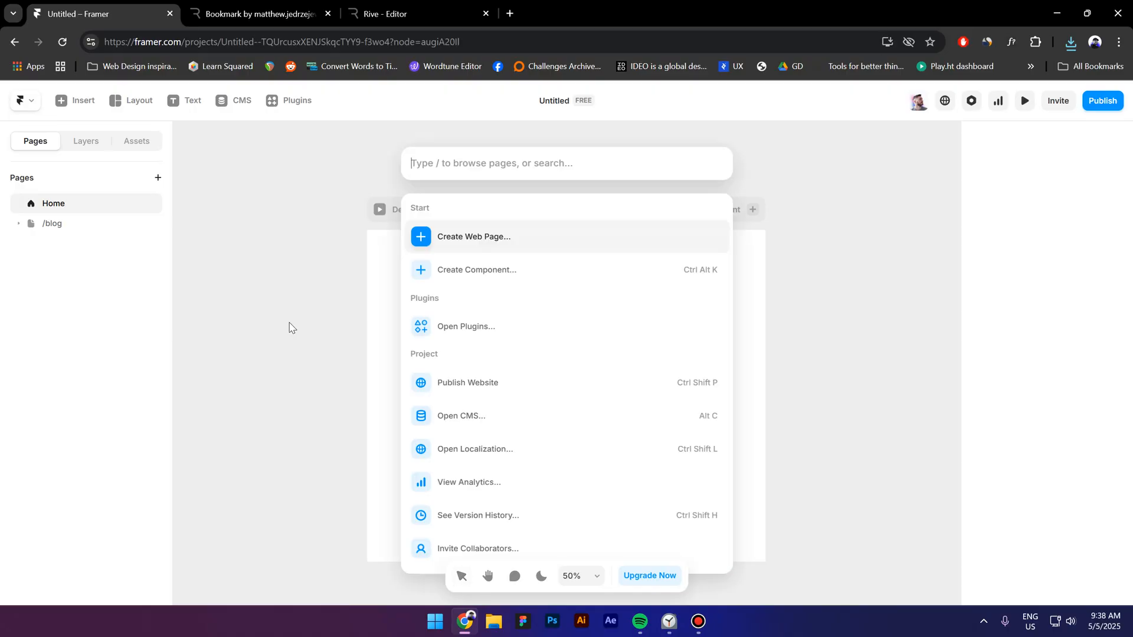
type("rive")
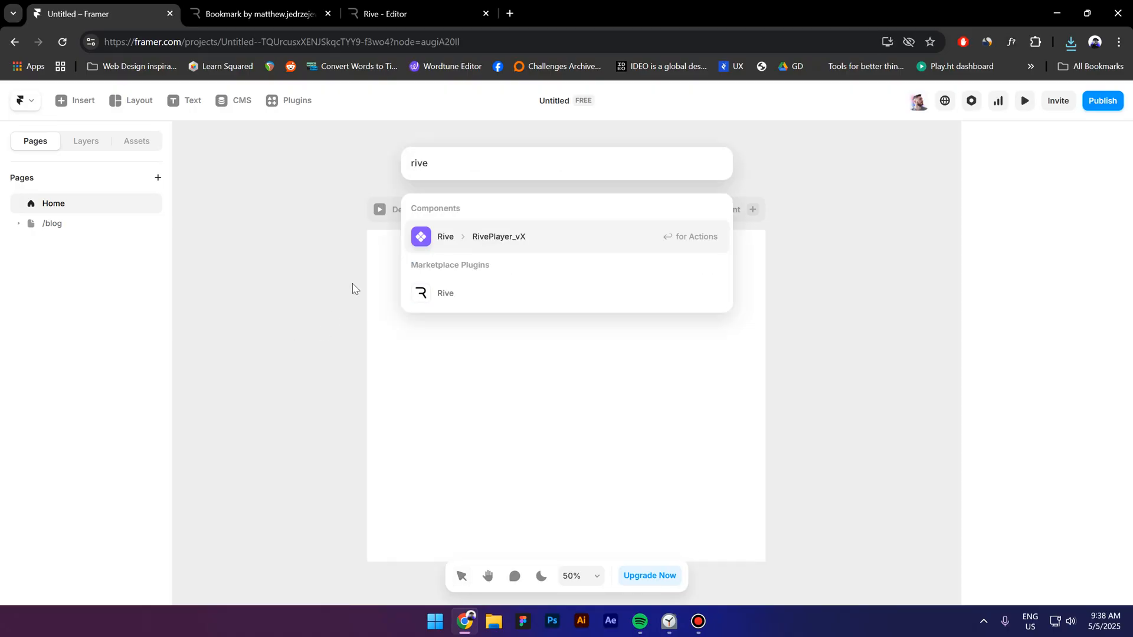
left_click(531, 295)
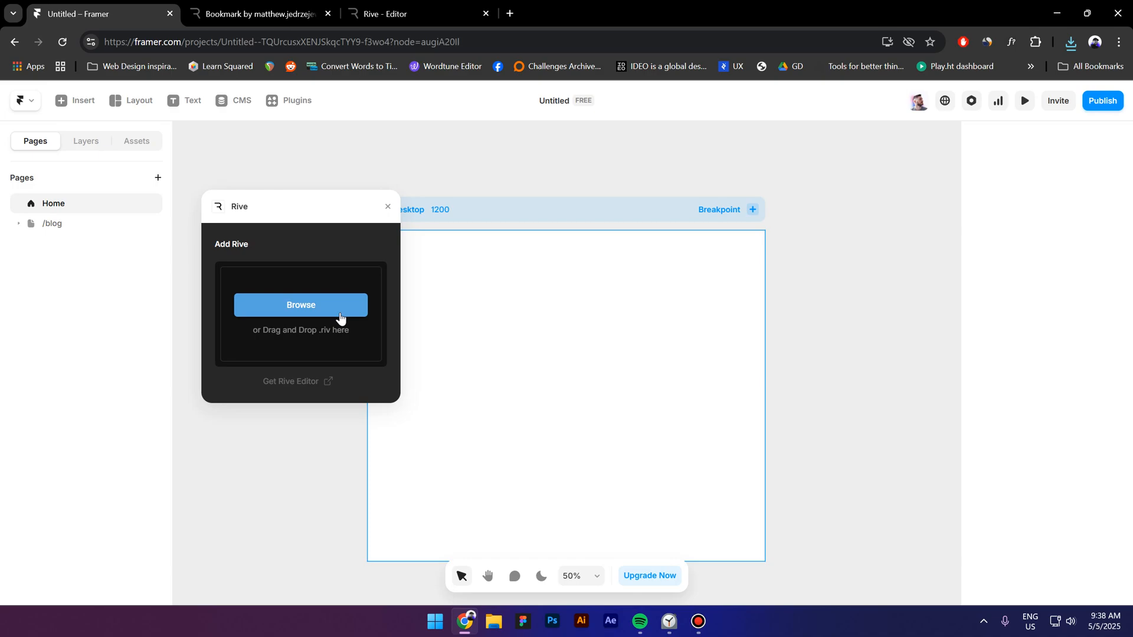
left_click(327, 310)
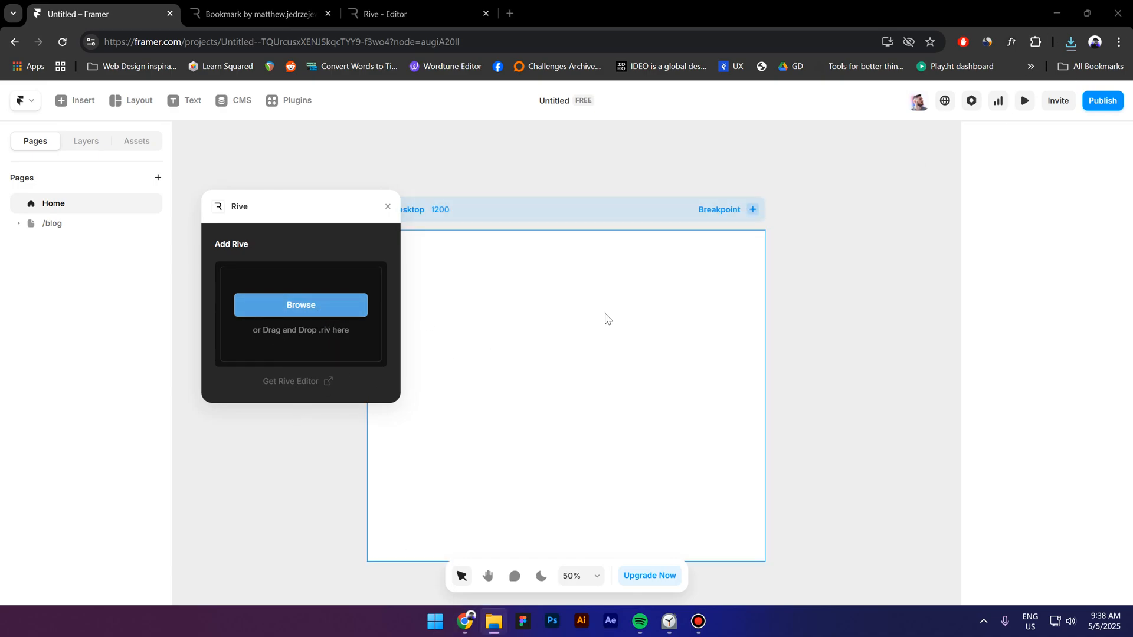
left_click_drag(177, 425, 321, 310)
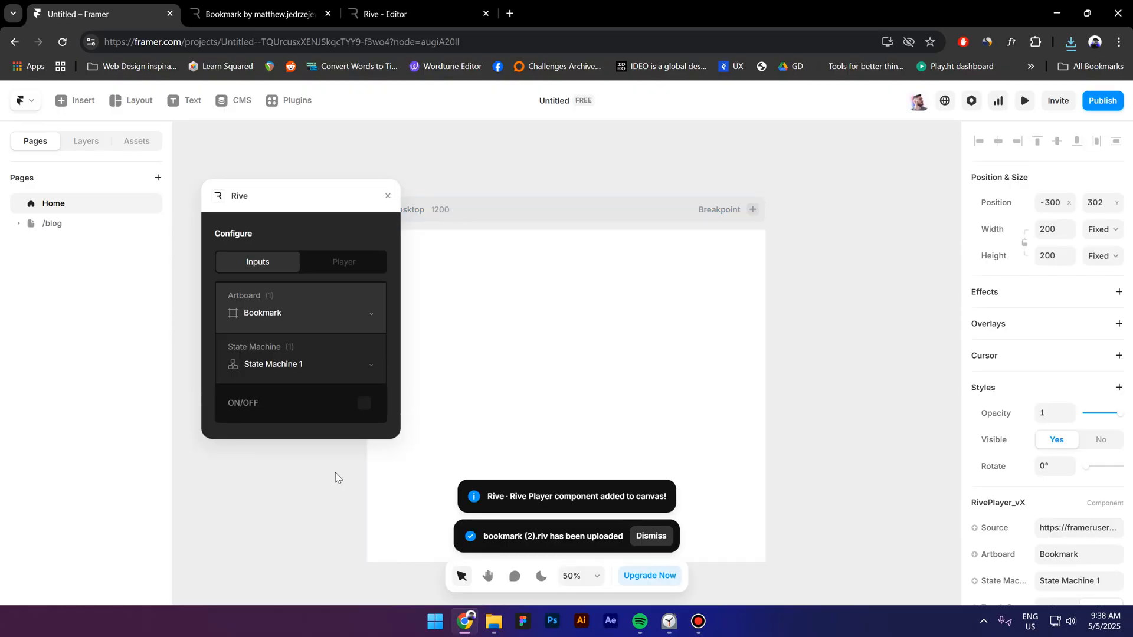
Set the Rive component's Width to Relative 100% of the Desktop frame
mouse_move(391, 247)
left_mouse_down()
mouse_move(530, 346)
mouse_move(817, 360)
mouse_move(544, 358)
mouse_move(812, 280)
mouse_move(724, 299)
left_mouse_up()
left_click(1102, 365)
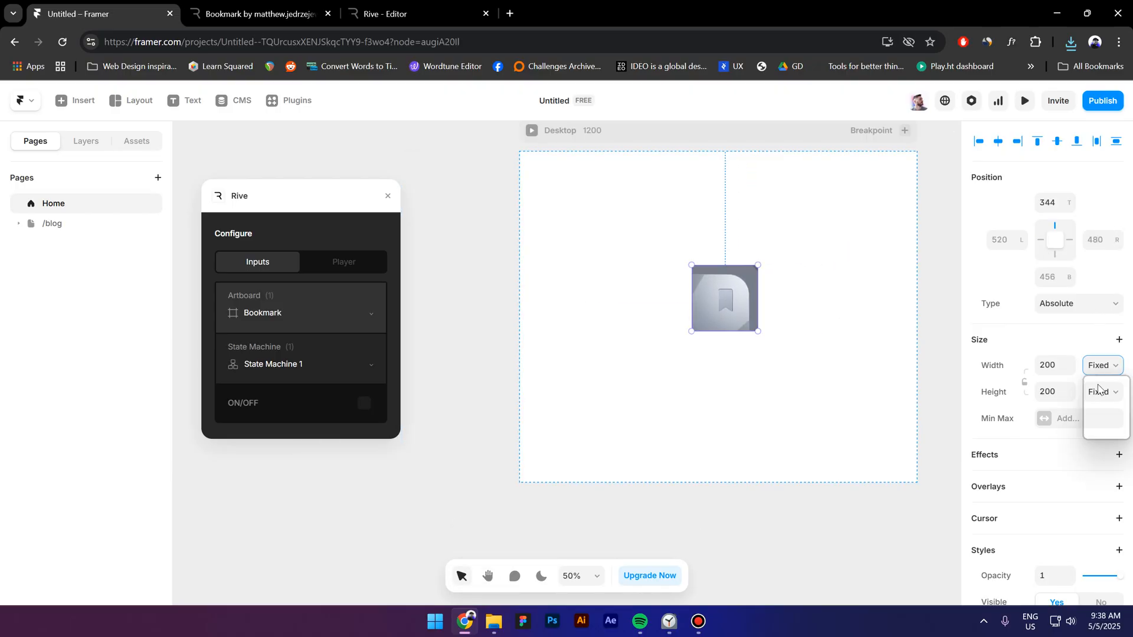
left_click(1105, 400)
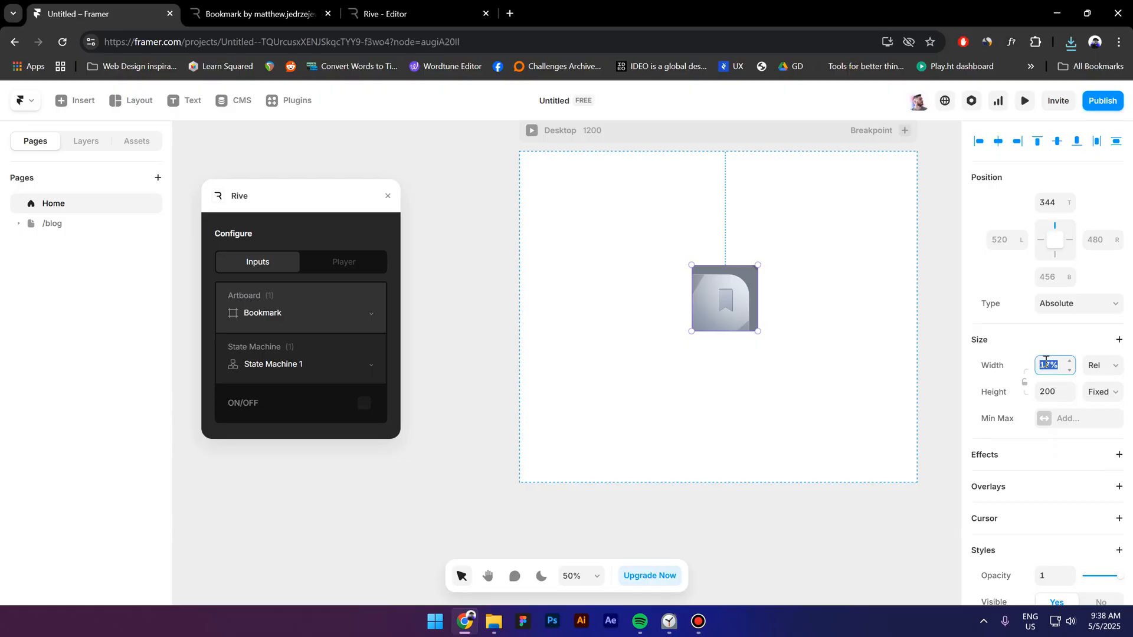
type("100")
left_click(1047, 391)
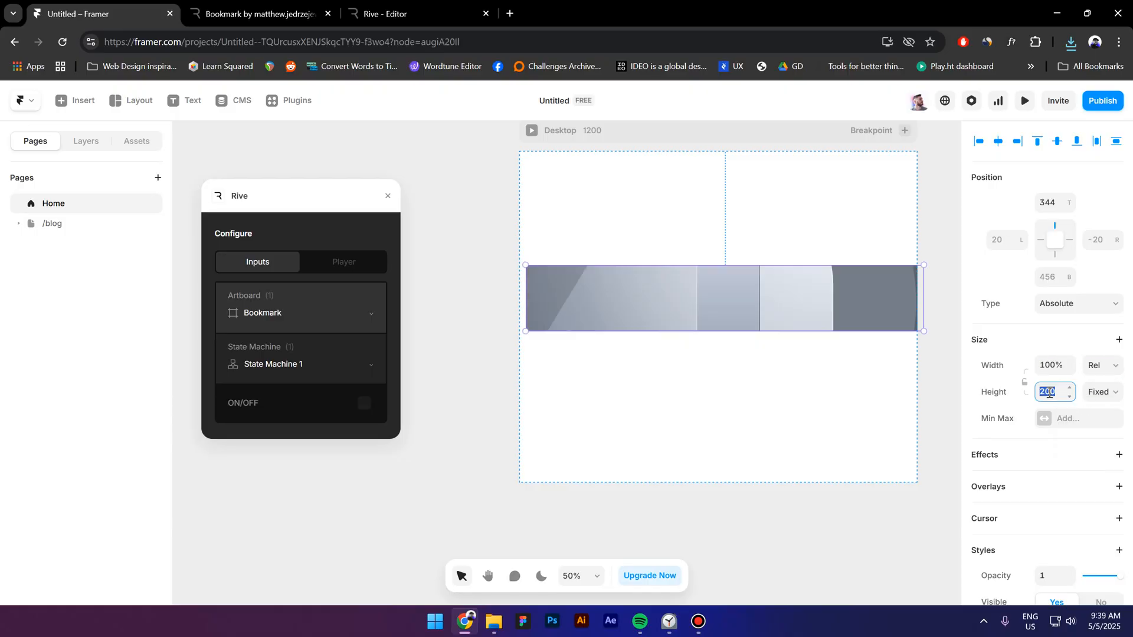
type("100")
key("Return")
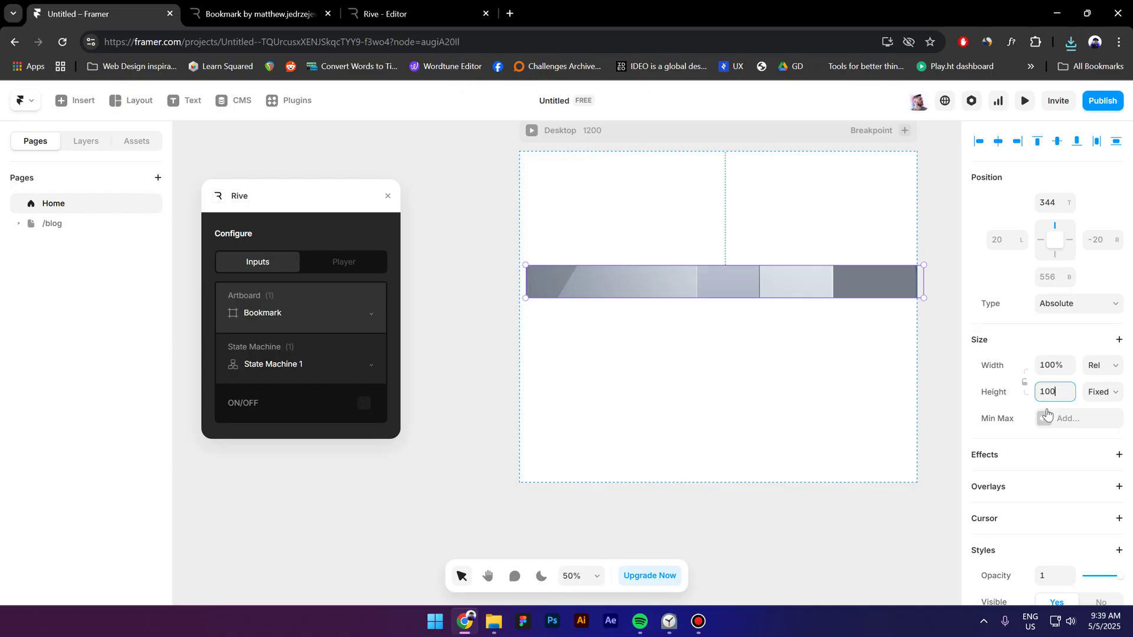
Set Height to Relative 100% and align the component flush with the frame edges
left_click(1102, 391)
left_click(1107, 426)
double_click(1048, 391)
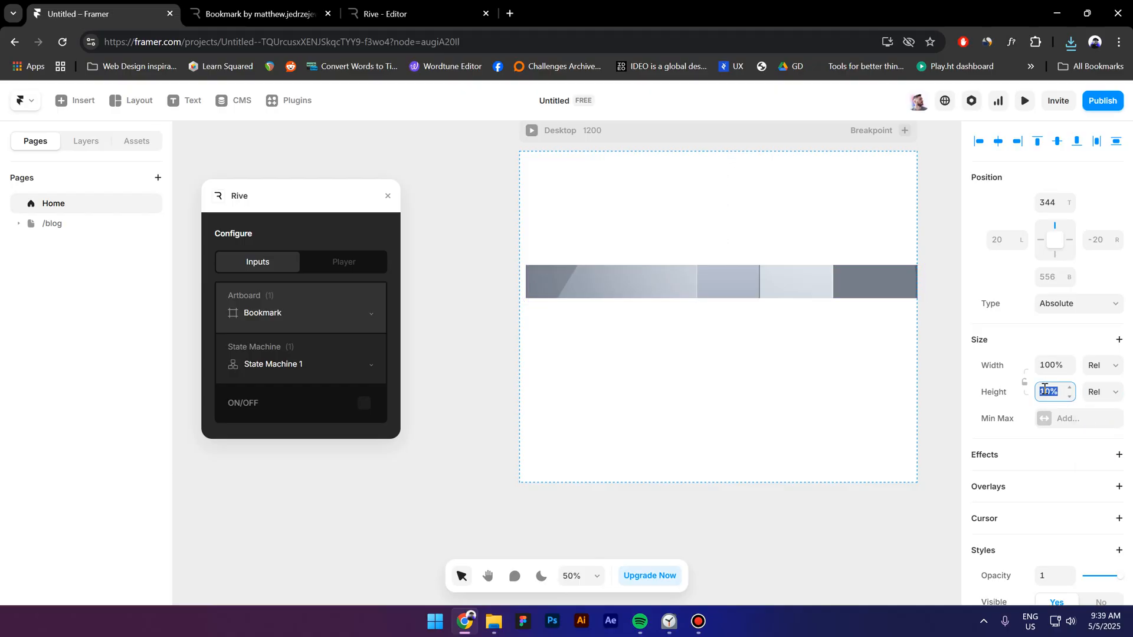
type("100")
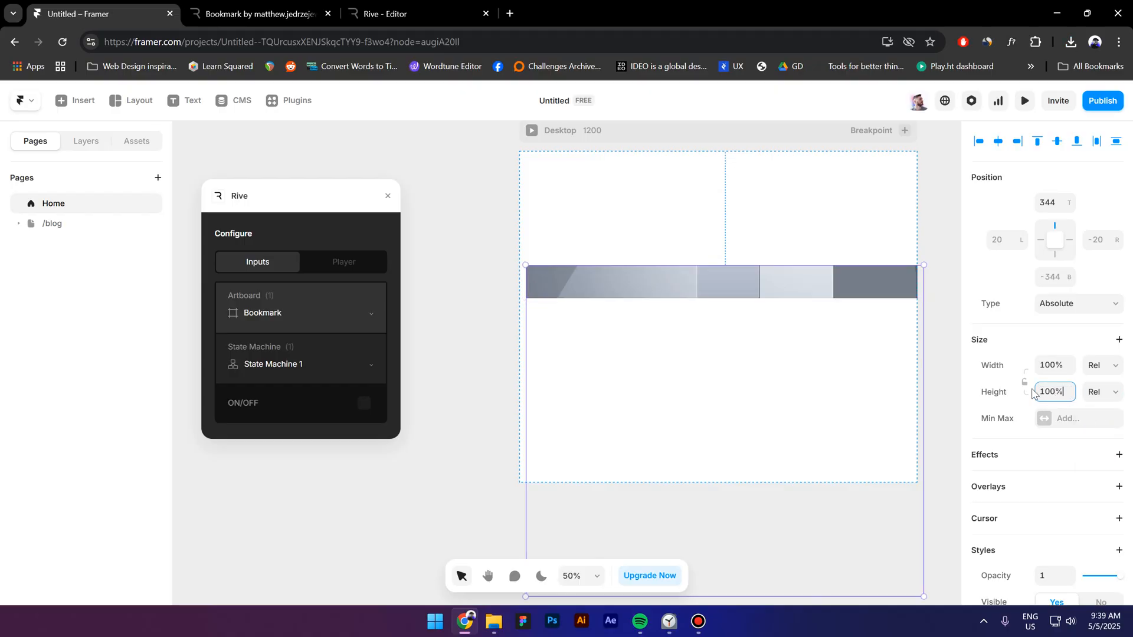
key("Return")
left_click(998, 142)
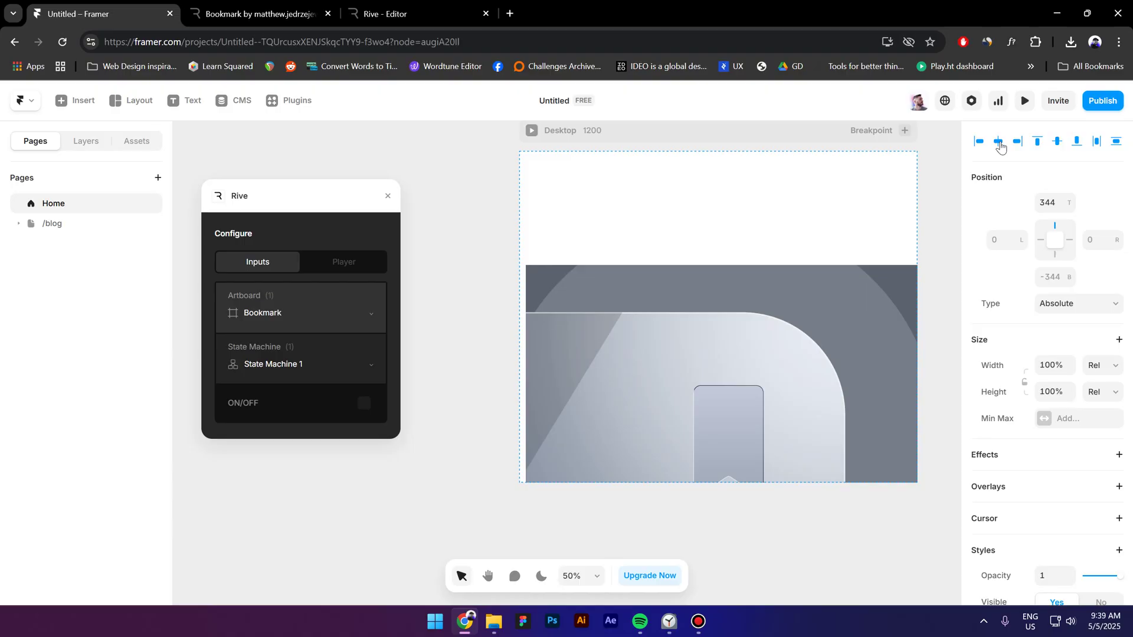
left_click(560, 130)
Leave preview, show the Player settings and tick the Rive Renderer checkbox
left_click(812, 317)
left_click(632, 216)
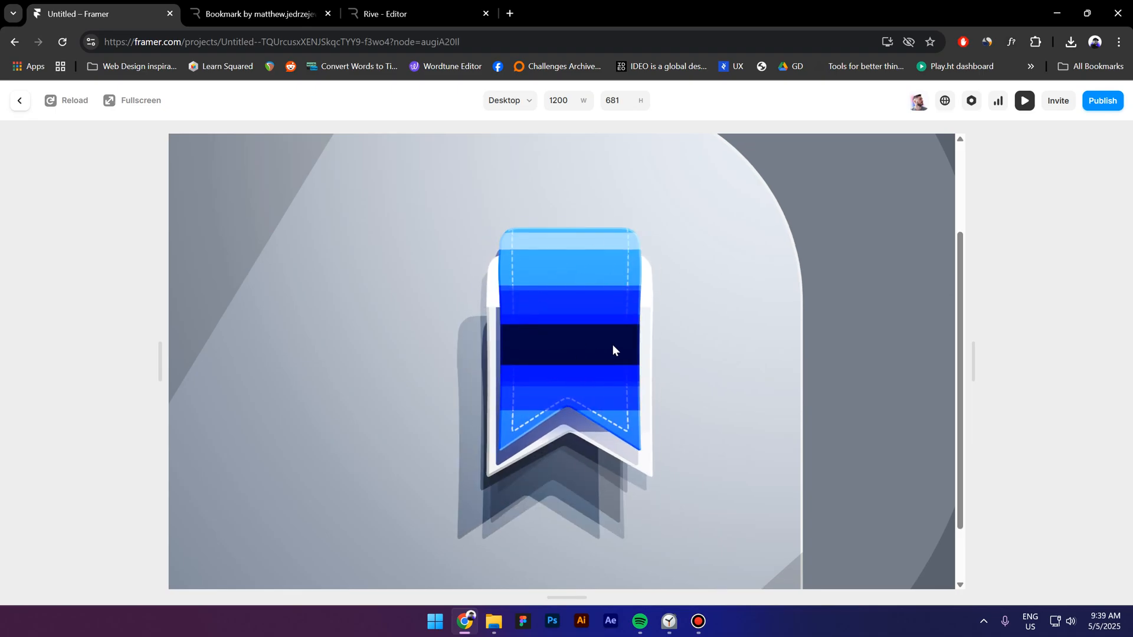
key("Escape")
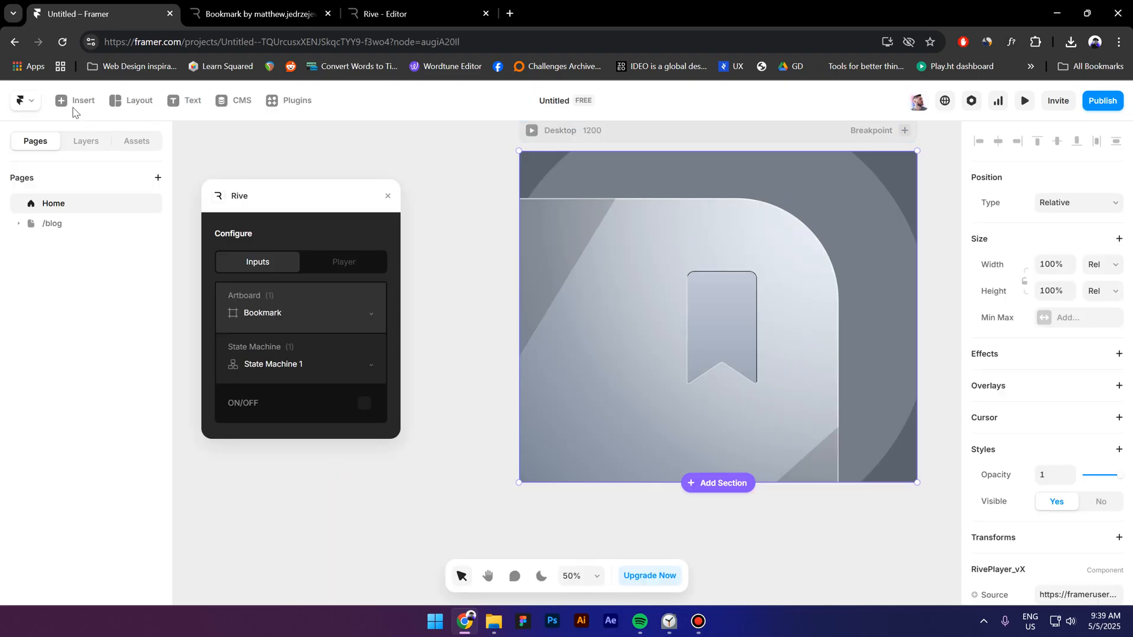
left_click(341, 262)
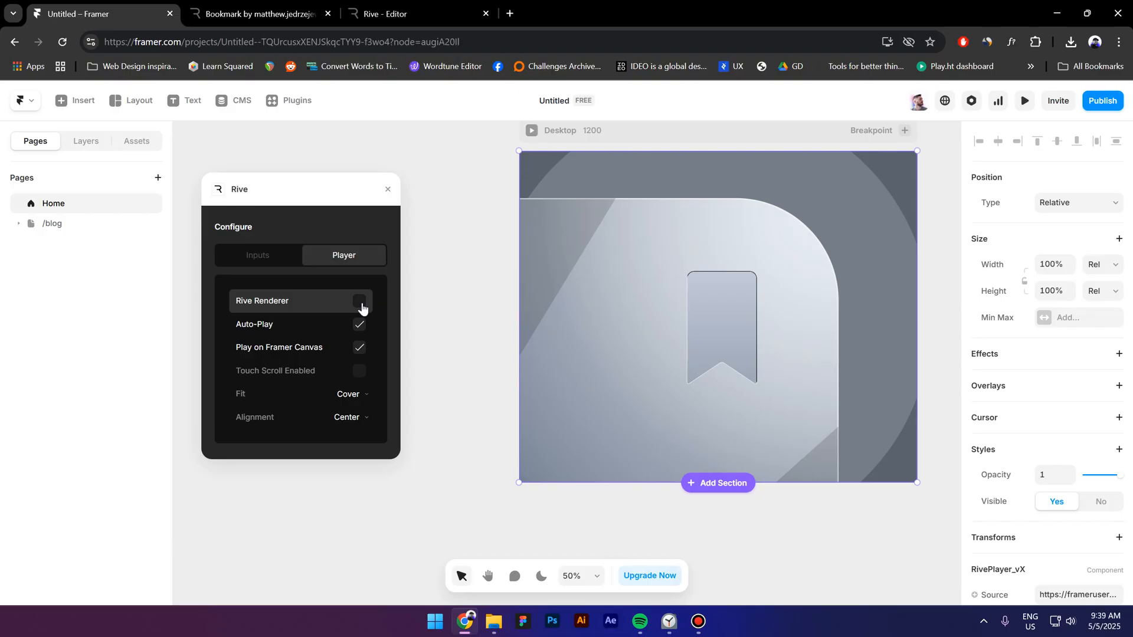
left_click(360, 301)
scroll(577, 294, "up", 1)
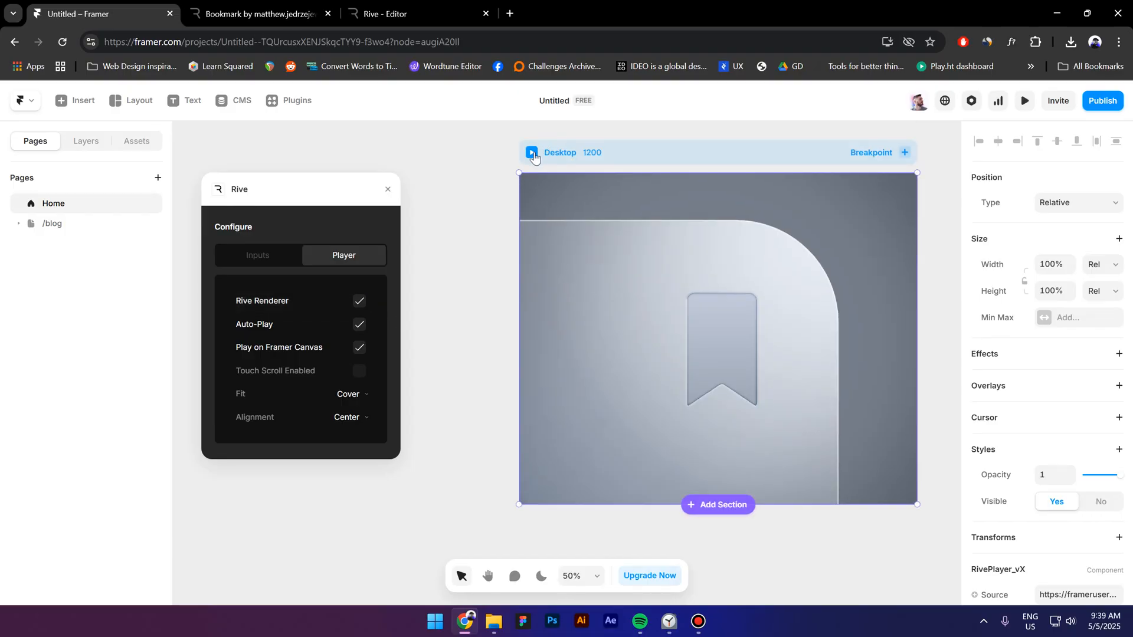
Preview the page full-size to watch the bookmark animate blue and back to grey
key("ctrl+p")
scroll(593, 393, "down", 2)
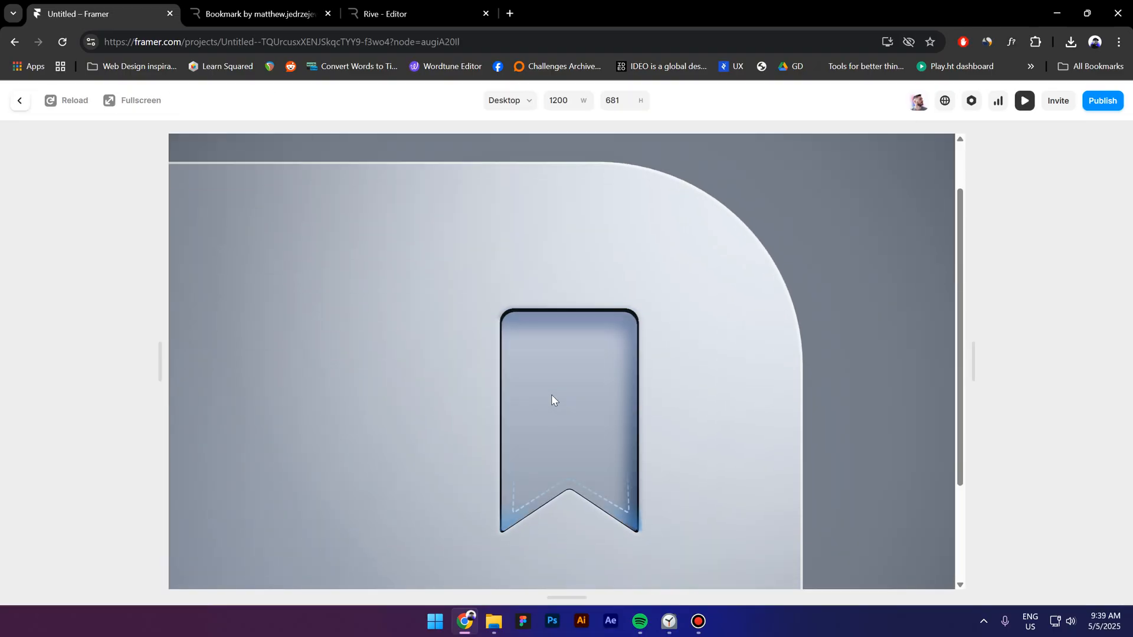
scroll(552, 395, "down", 3)
scroll(655, 346, "up", 3)
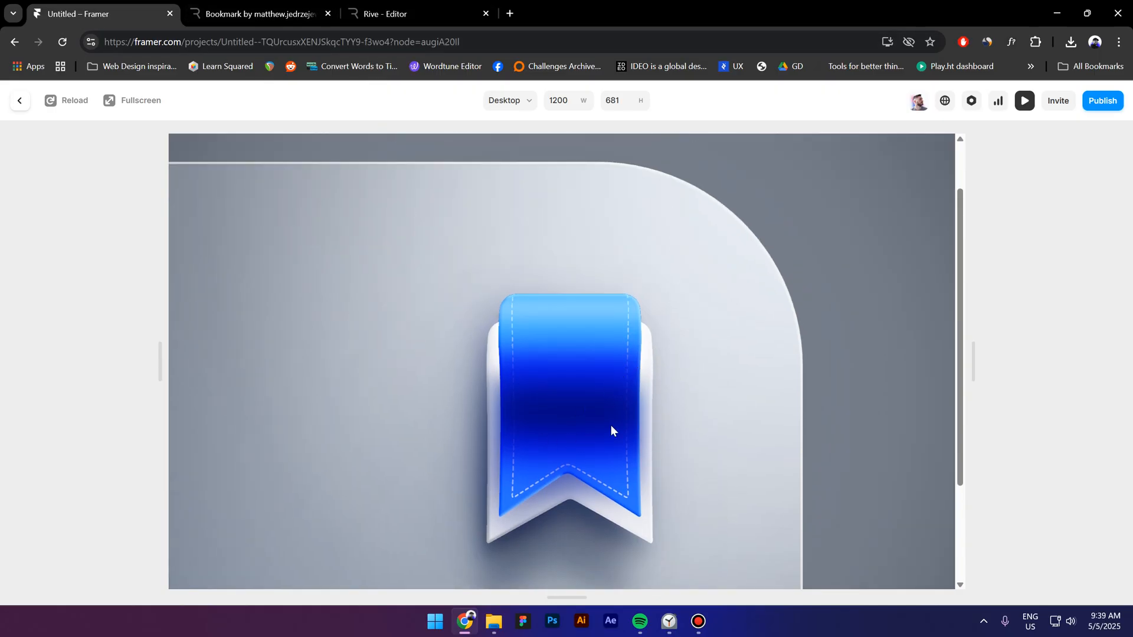
scroll(583, 396, "down", 3)
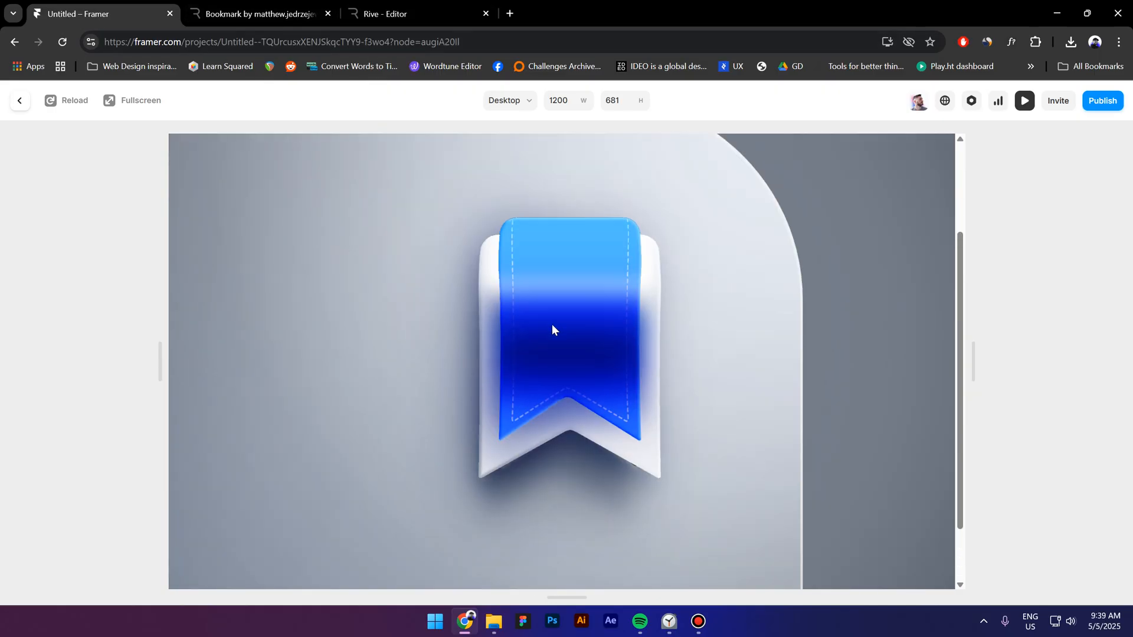